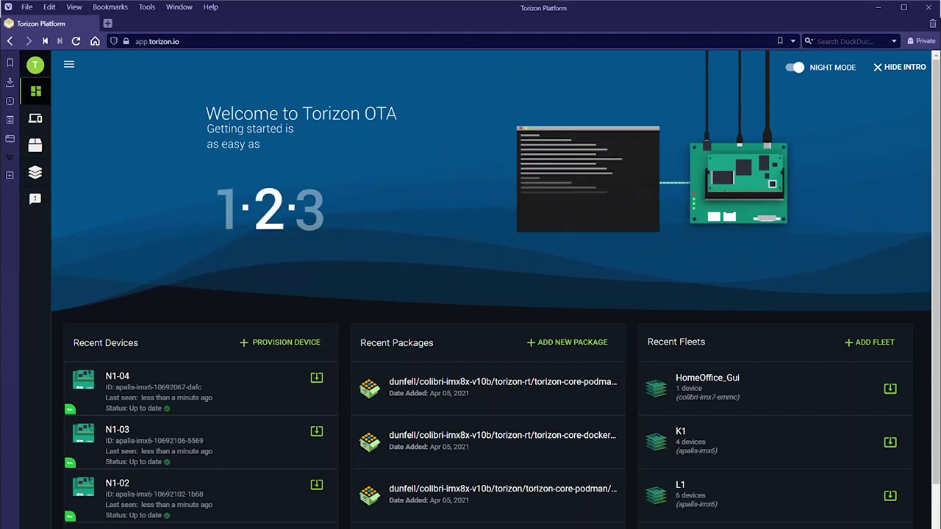
Hide the welcome intro and view the details of device N1-02 from the list of all devices
click(899, 67)
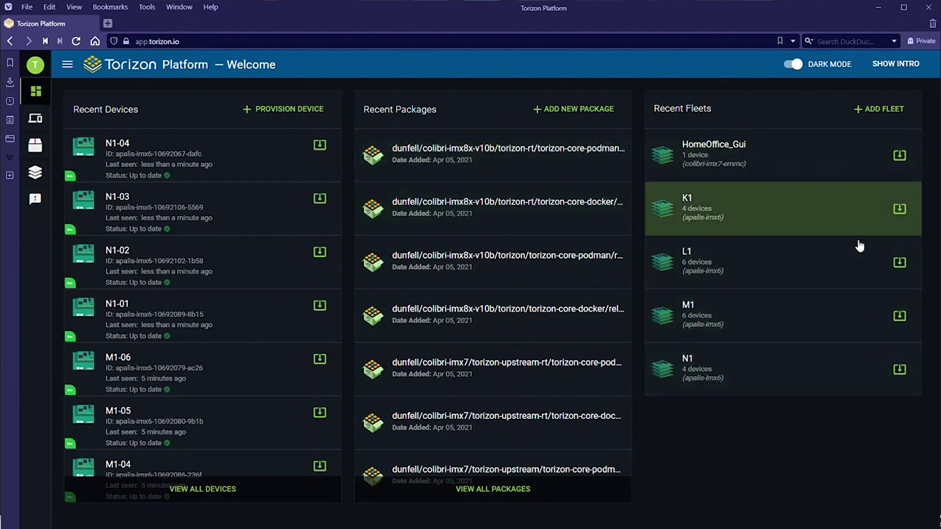
click(33, 123)
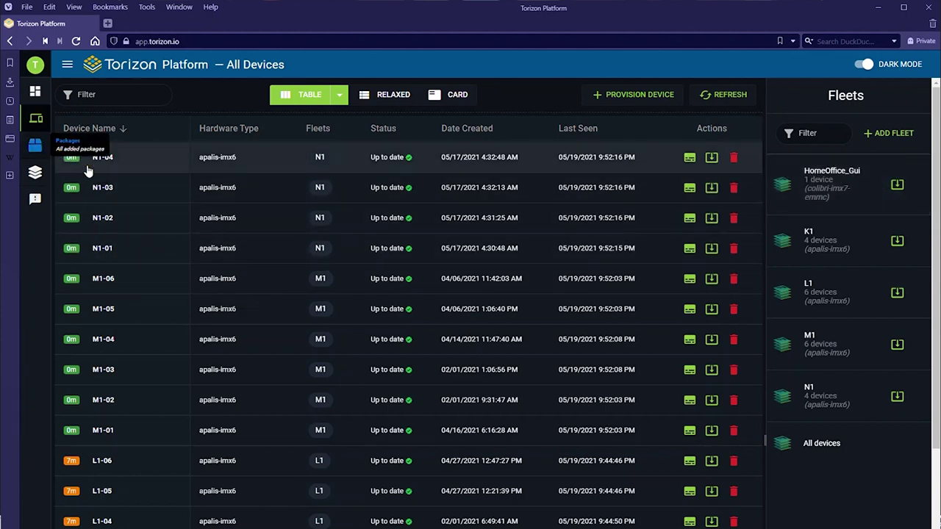
click(689, 218)
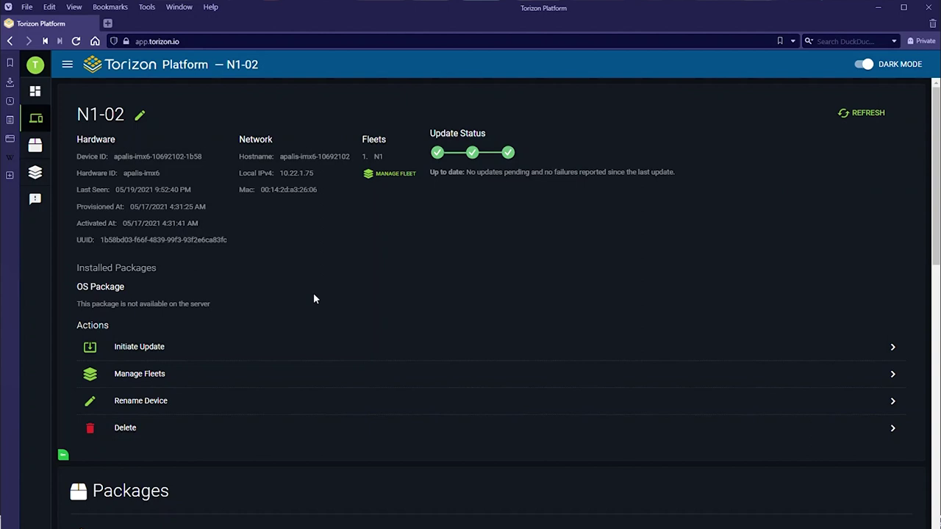
List the Torizon-provided packages and filter them by the apalis-imx6 tag
click(36, 147)
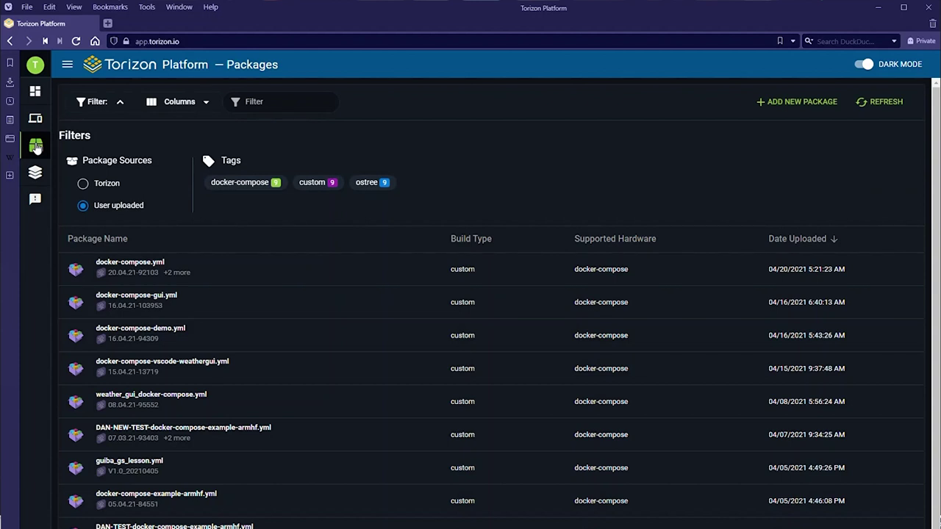
click(84, 183)
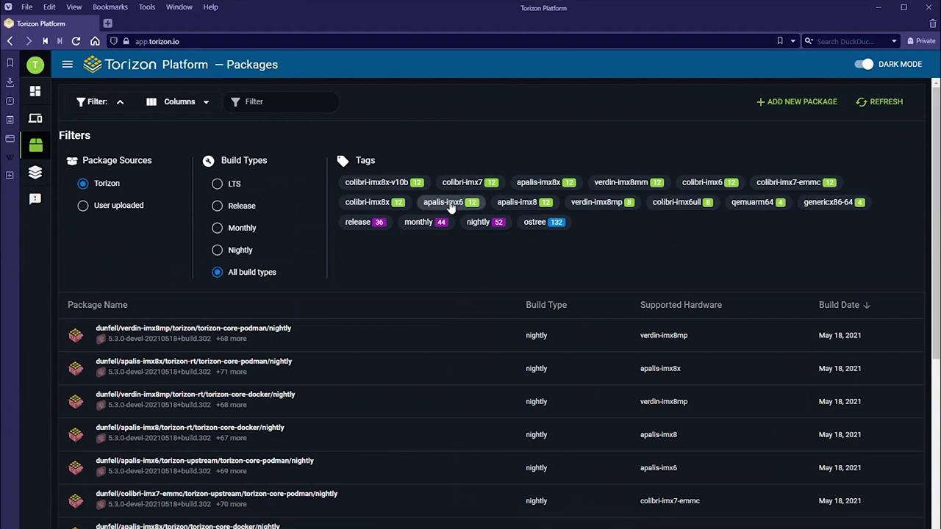
scroll(452, 208, down, 5)
scroll(460, 212, up, 5)
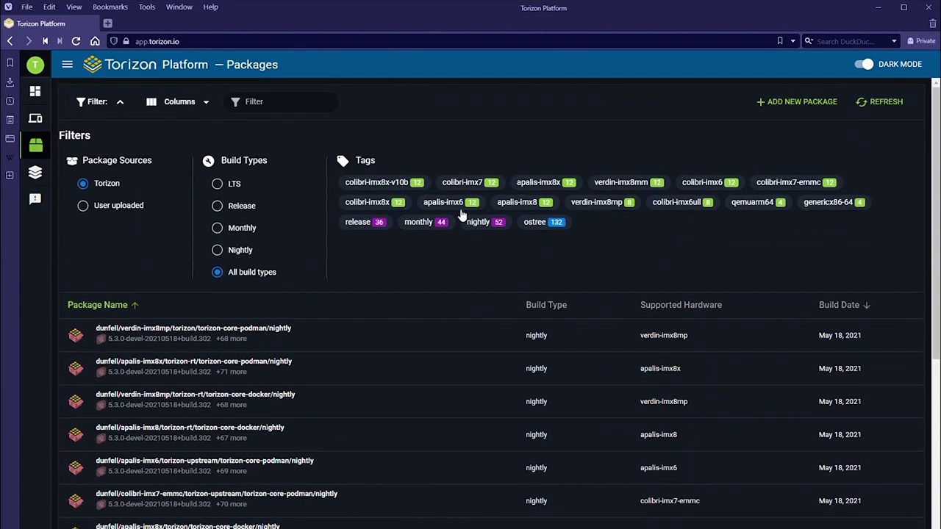
click(460, 205)
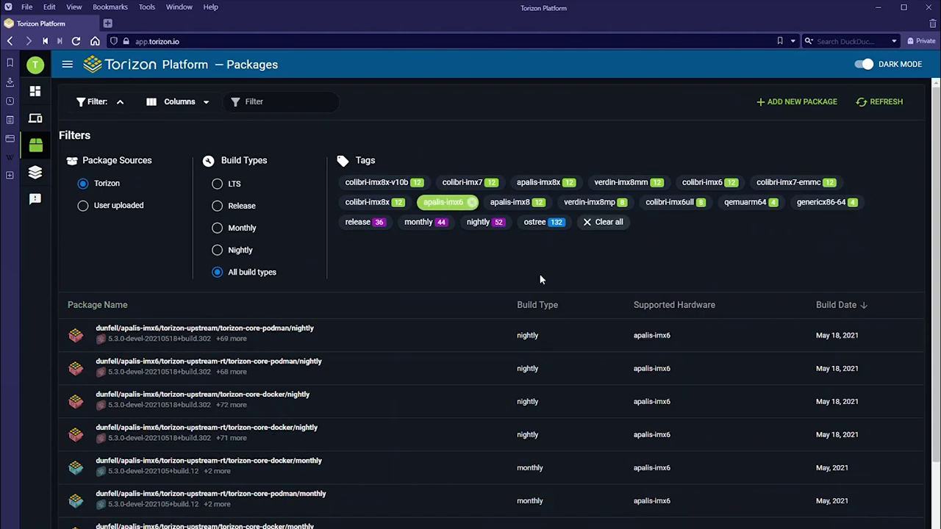
Review the available versions of the dunfell/apalis-imx6/torizon-upstream/torizon-core-docker/nightly package, and close its details
scroll(539, 279, down, 1)
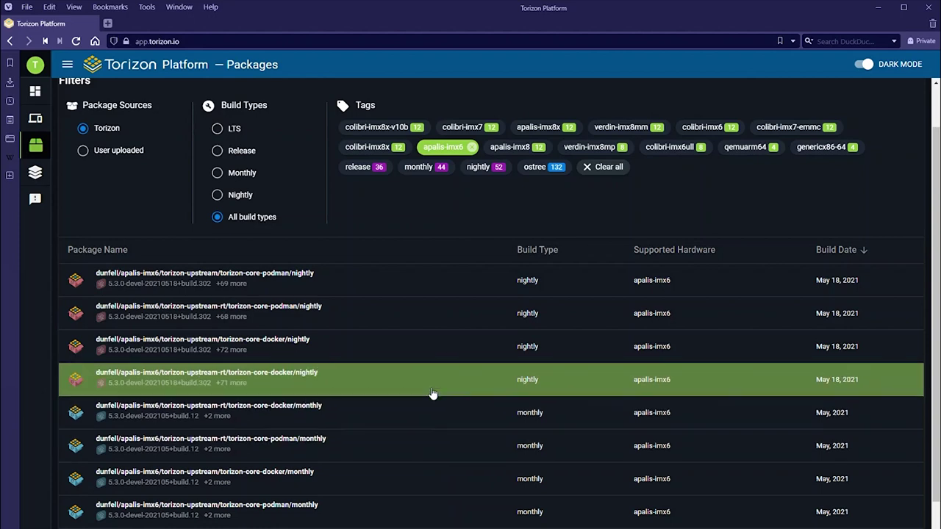
click(423, 353)
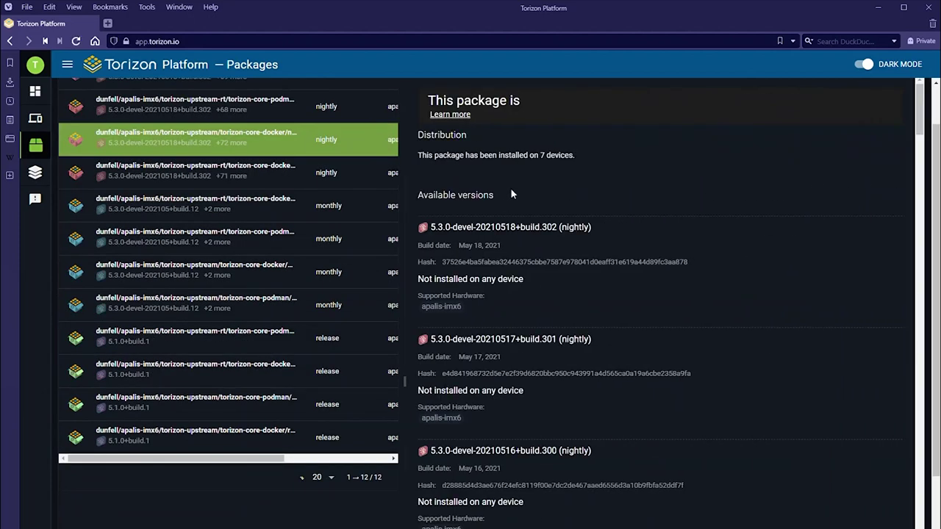
scroll(523, 149, down, 7)
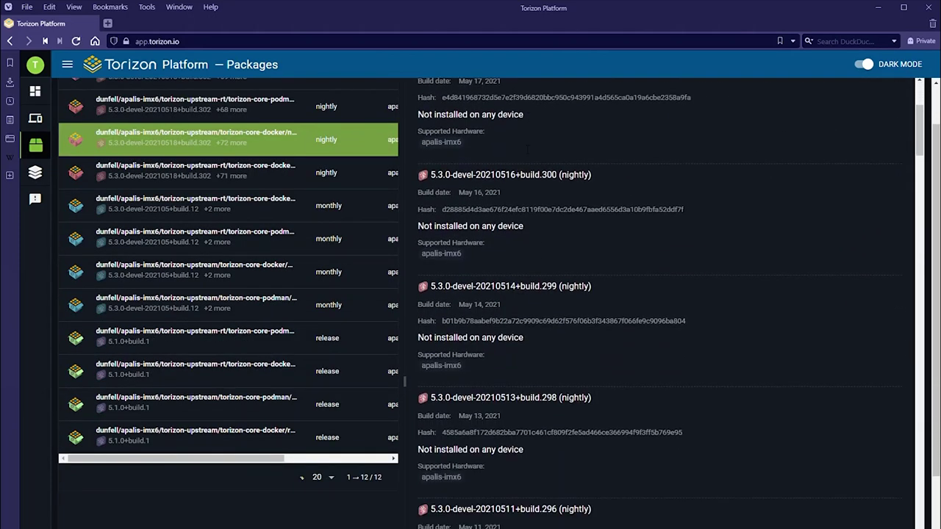
scroll(523, 150, down, 9)
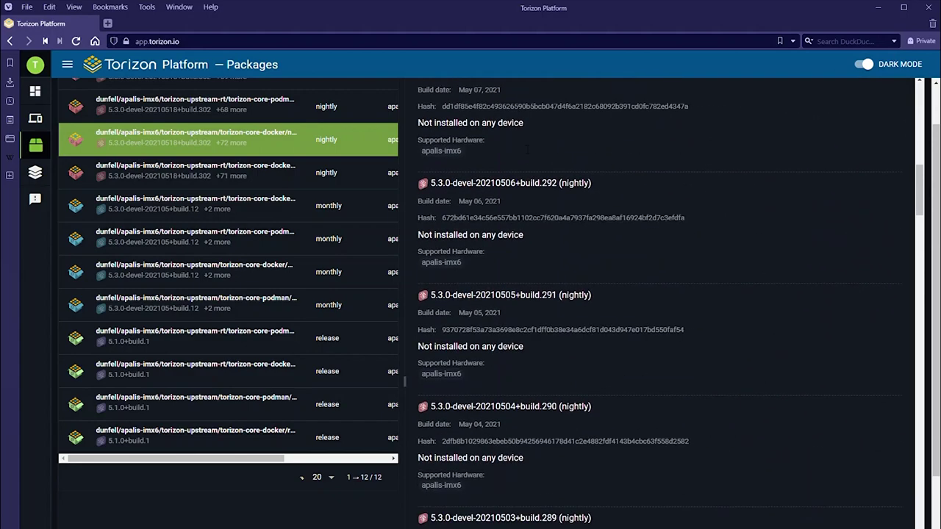
scroll(522, 150, up, 14)
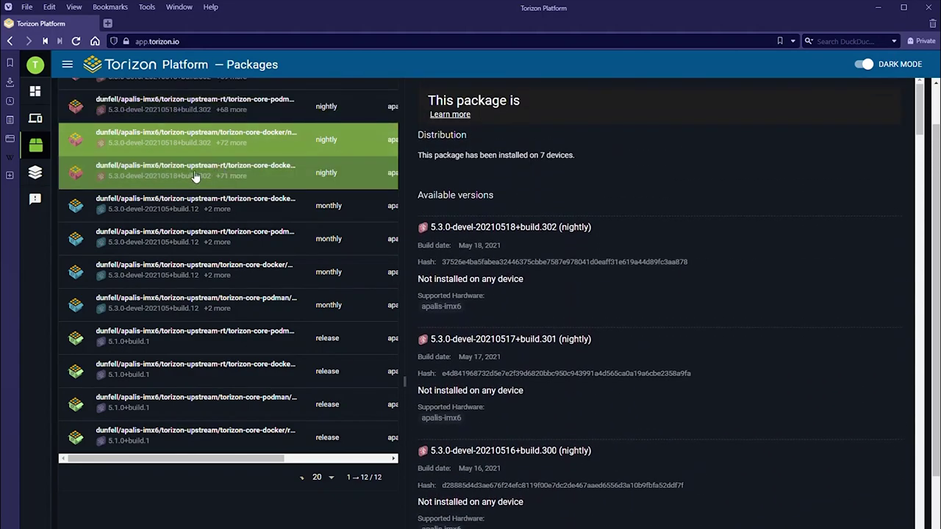
scroll(198, 182, up, 2)
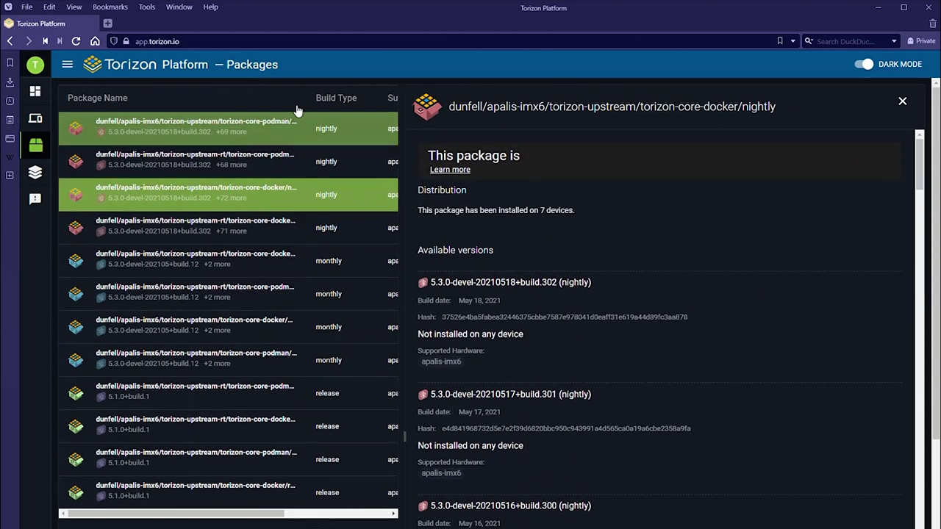
click(902, 101)
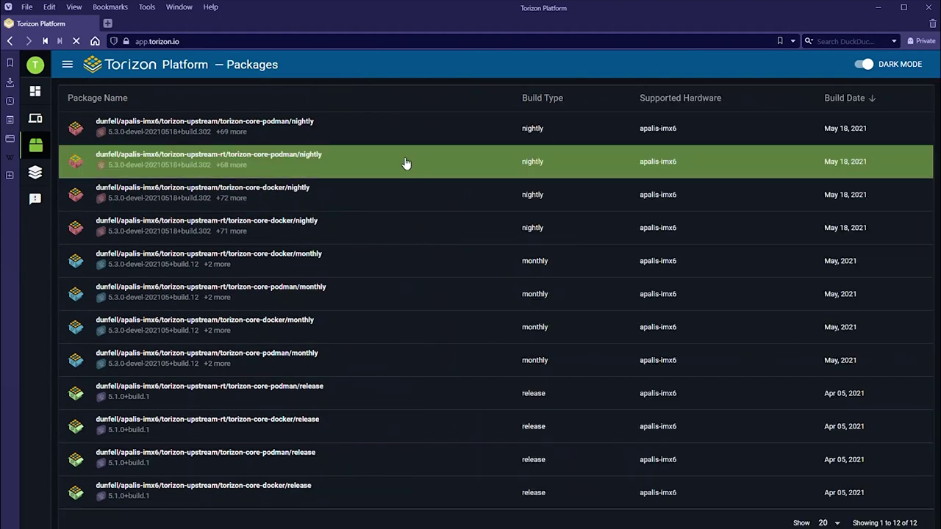
Clear the apalis-imx6 tag filter and list the user-uploaded packages instead
scroll(323, 166, up, 3)
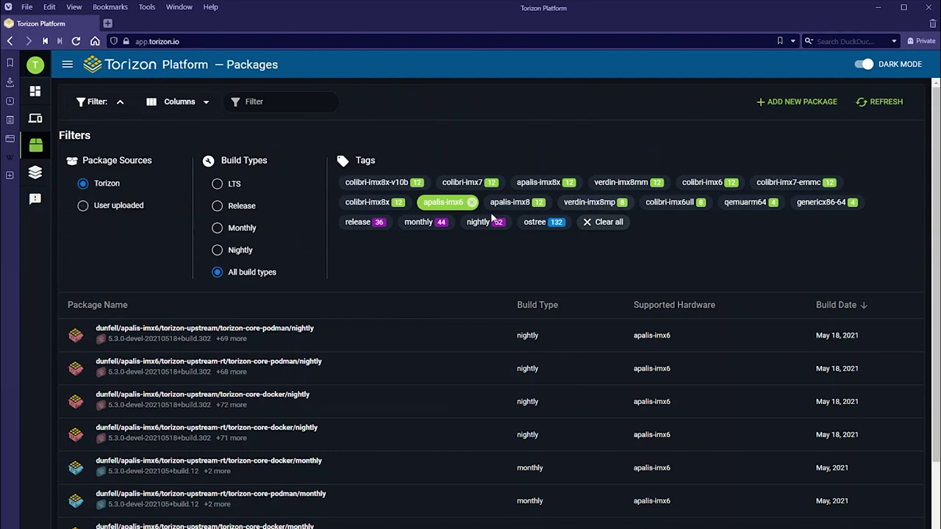
click(471, 202)
click(109, 209)
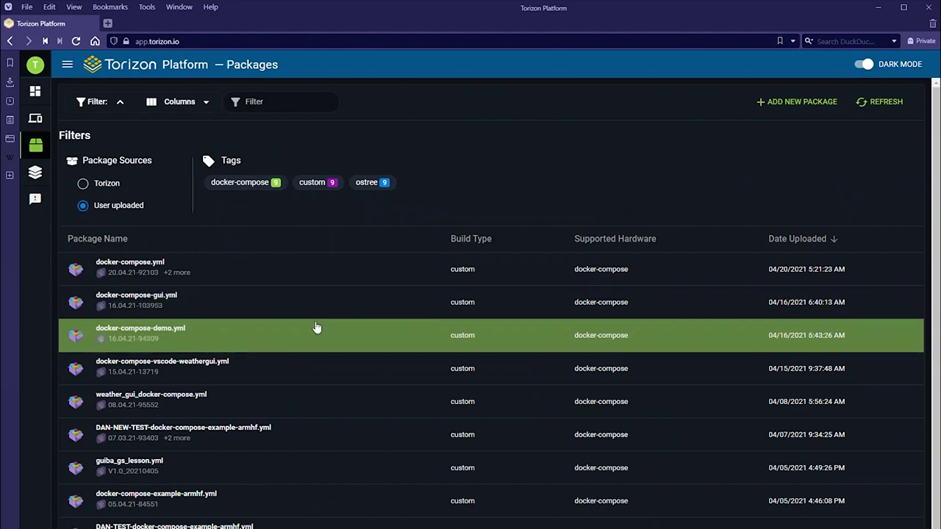
Examine the file content of docker-compose-demo.yml, including its container images and volume mounts, and close the file view
click(316, 334)
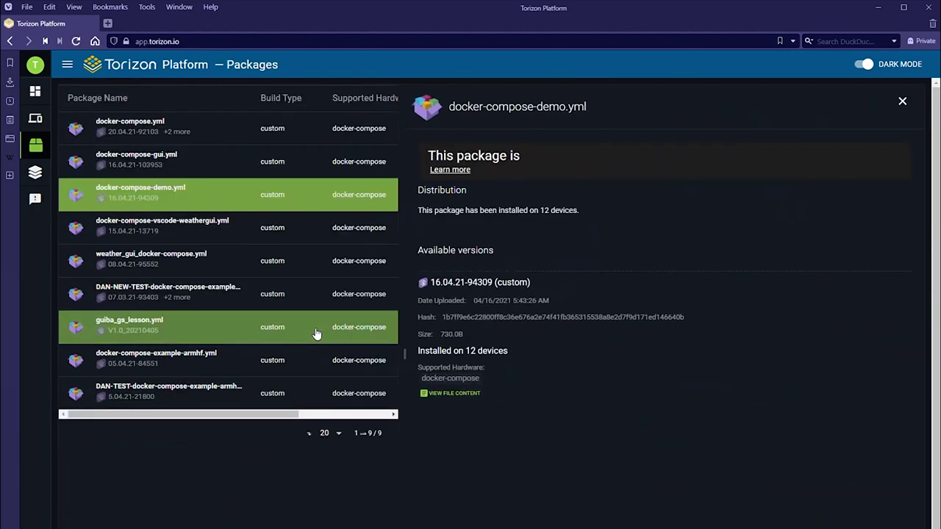
click(473, 397)
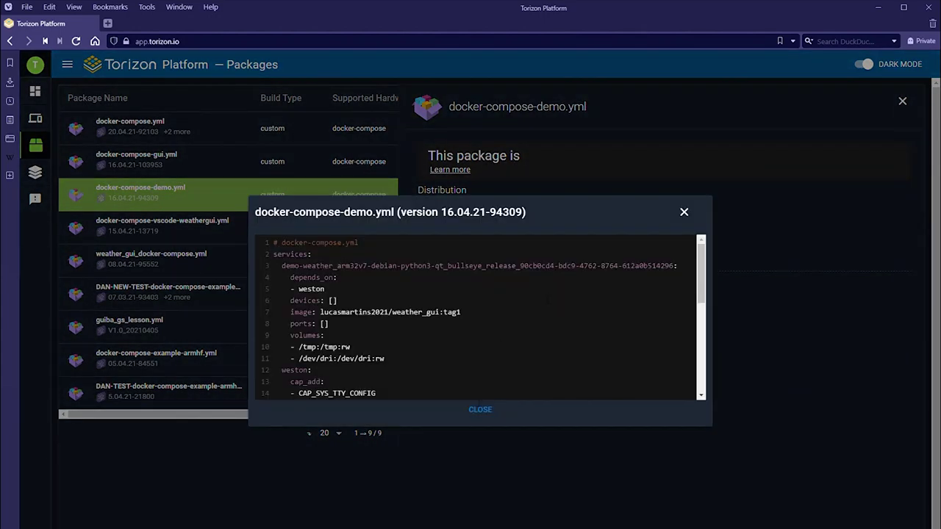
scroll(595, 297, down, 5)
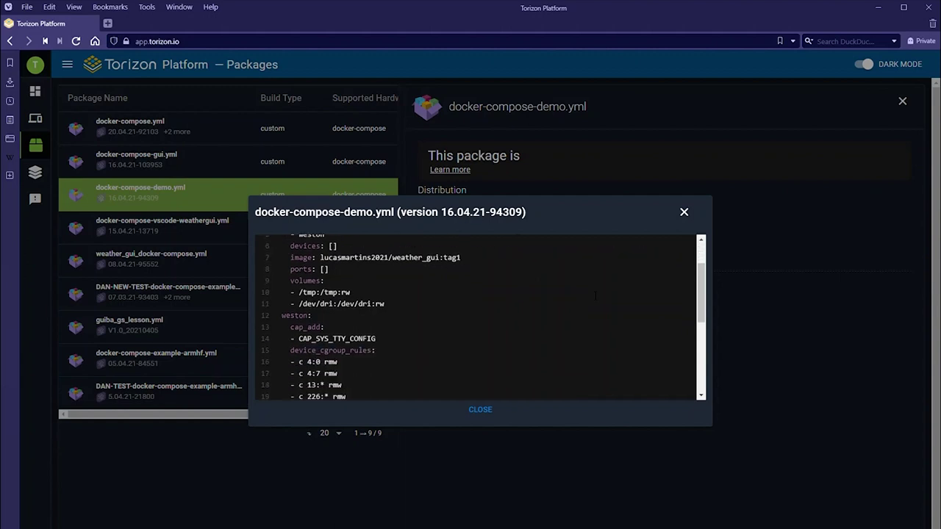
scroll(595, 296, up, 3)
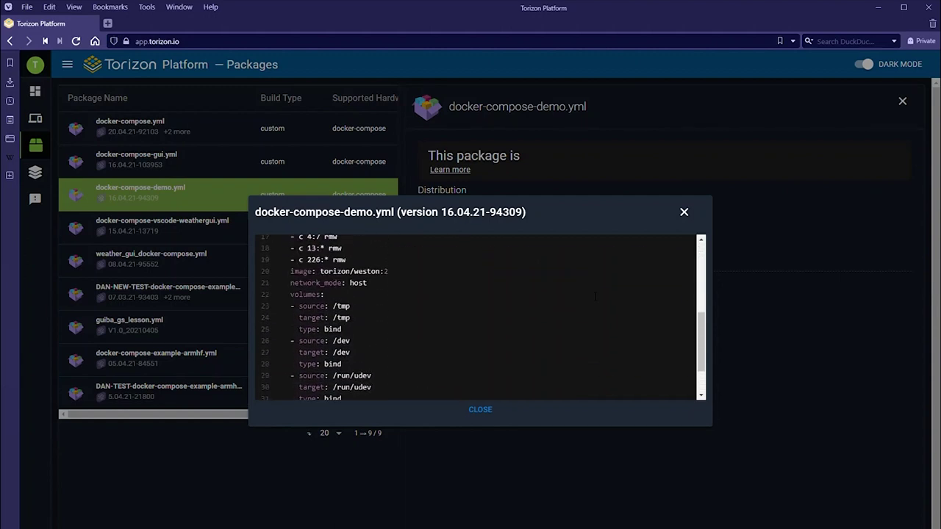
drag(388, 328, 290, 329)
scroll(482, 345, up, 3)
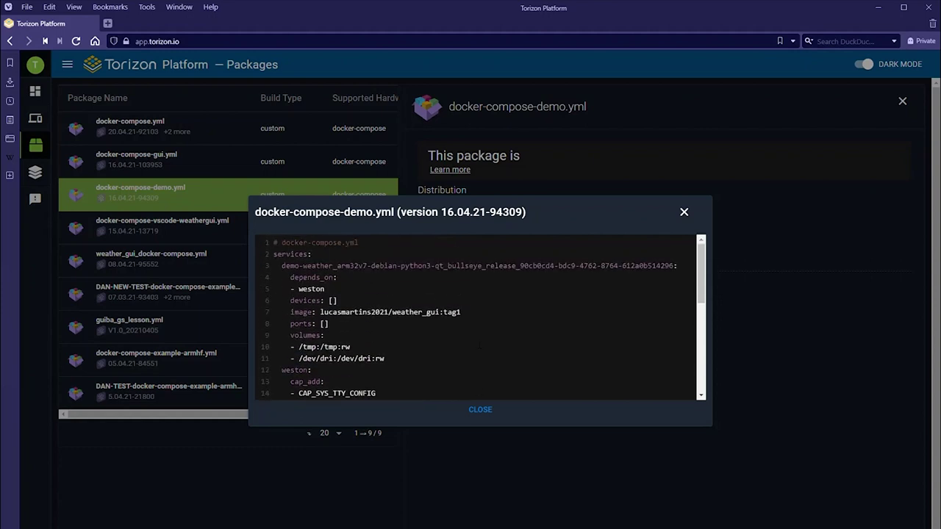
drag(462, 312, 289, 312)
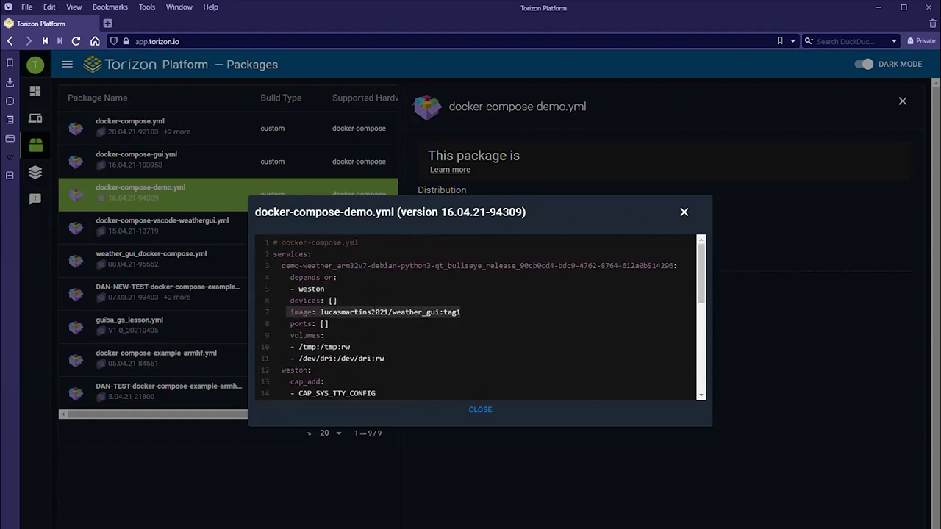
click(336, 300)
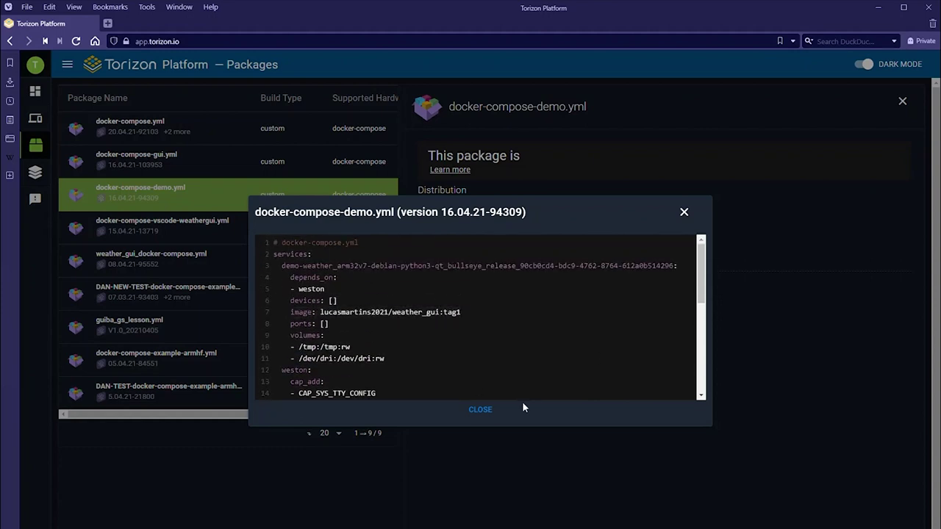
click(486, 410)
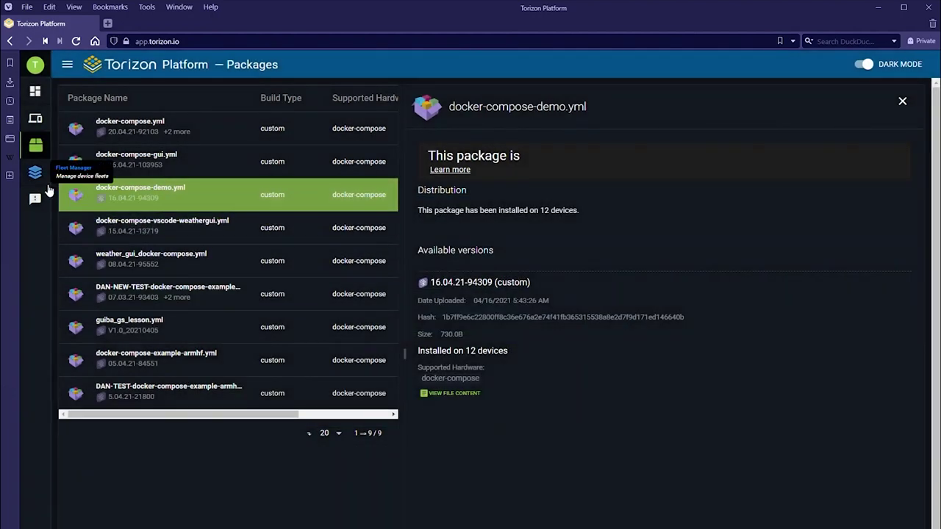
Show only the devices in fleet M1 and check their update status
click(35, 119)
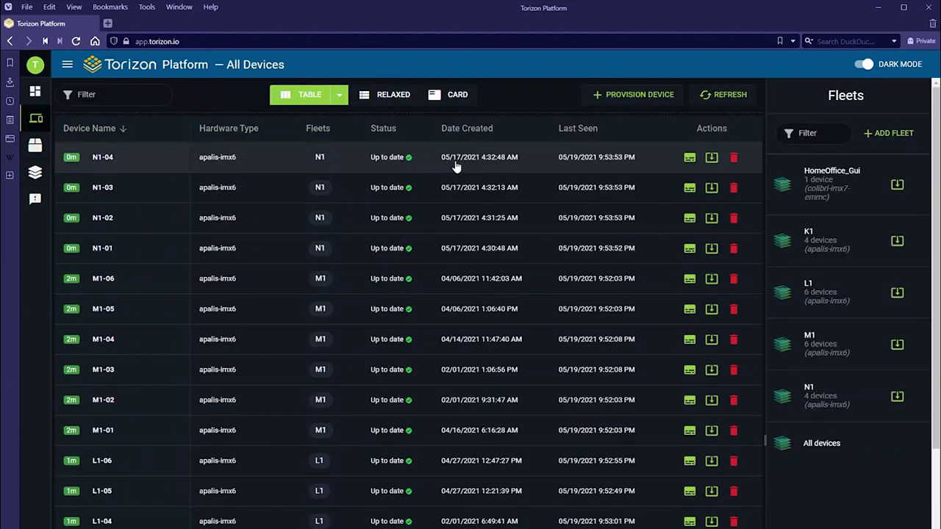
click(814, 343)
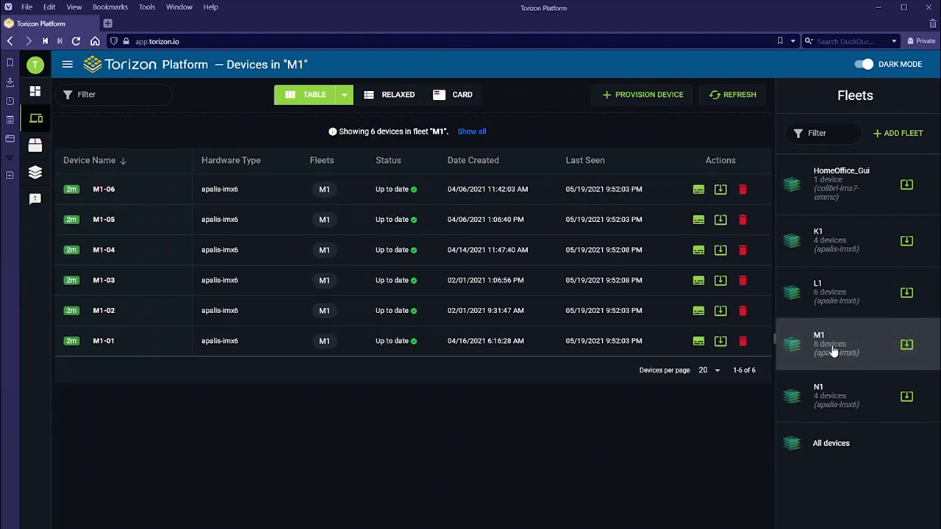
click(400, 161)
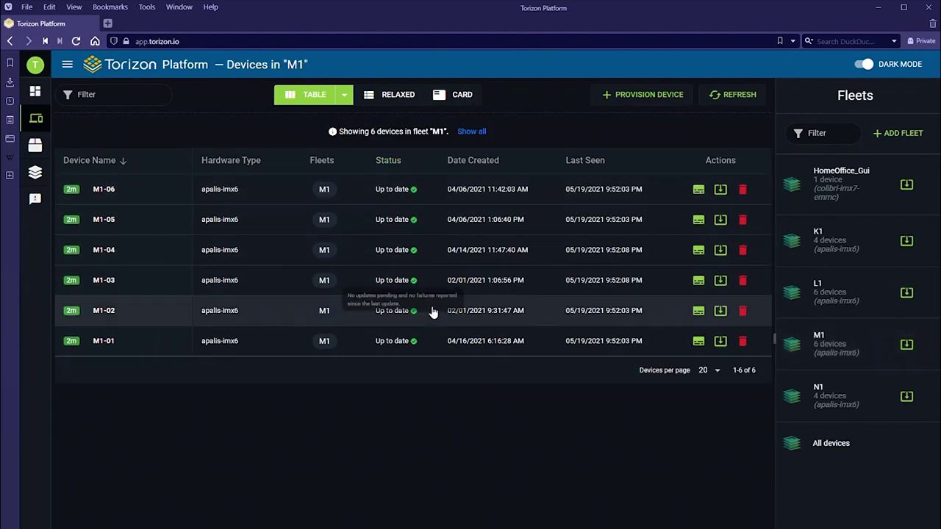
Initiate an update for fleet M1 with the monthly Torizon package dunfell/apalis-imx6/torizon-upstream/torizon-core-docker/monthly, version 5.2.0-devel-202104+build.11
click(914, 344)
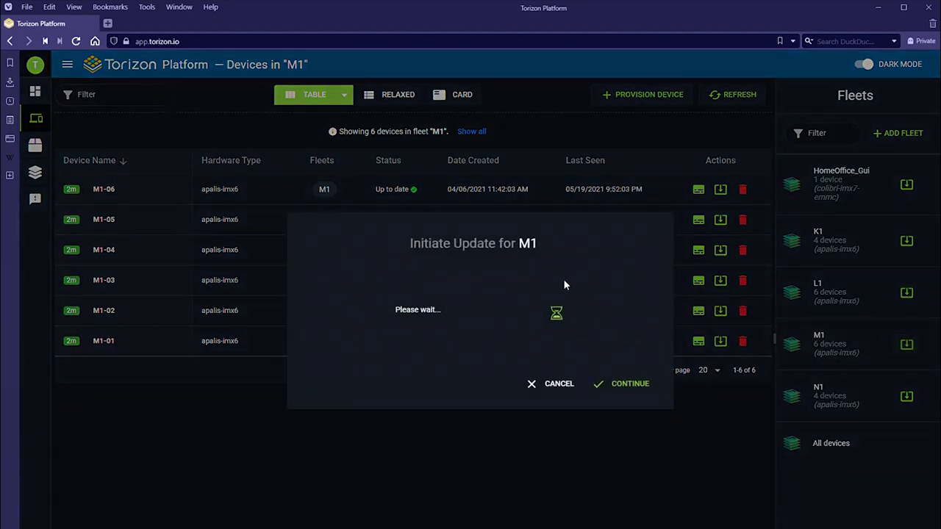
click(461, 246)
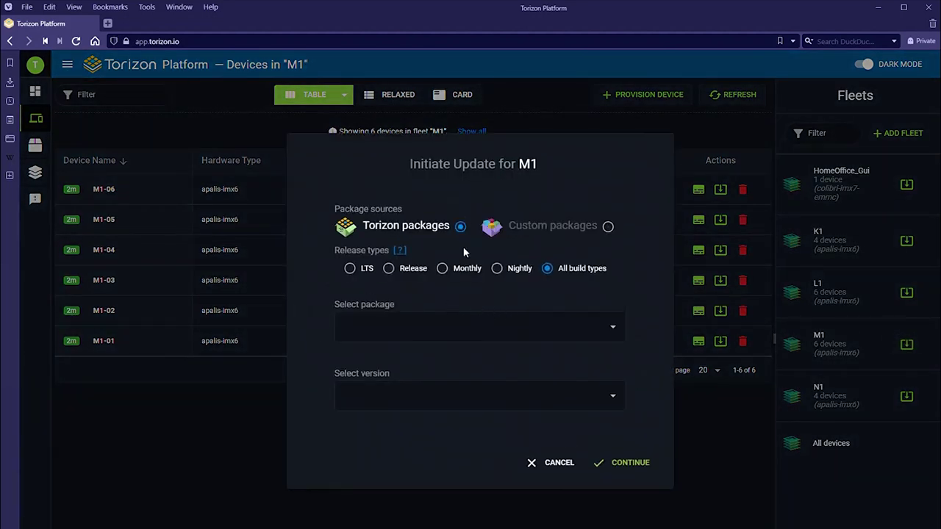
click(442, 269)
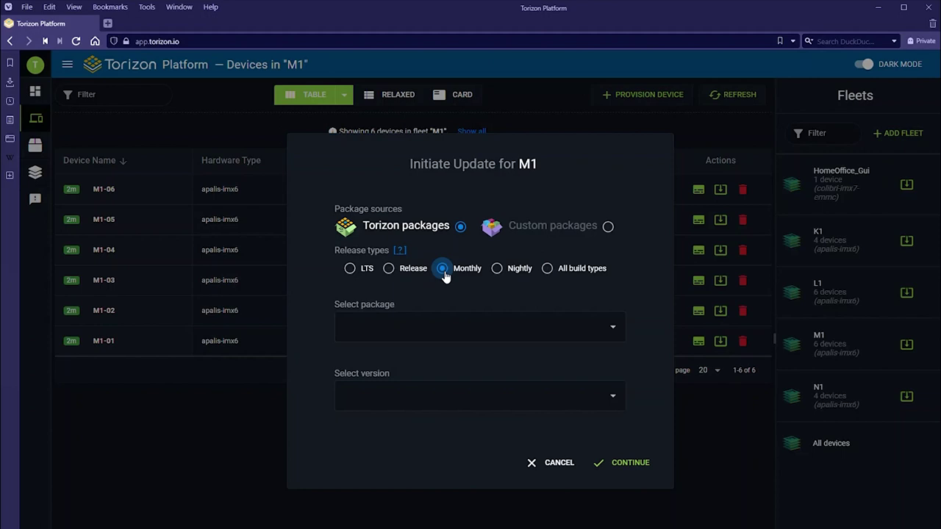
click(617, 328)
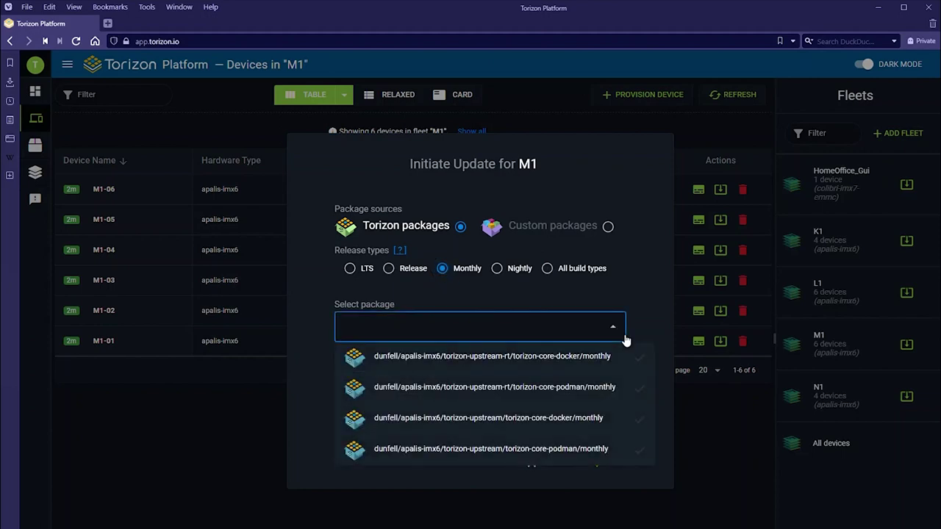
click(613, 418)
click(615, 391)
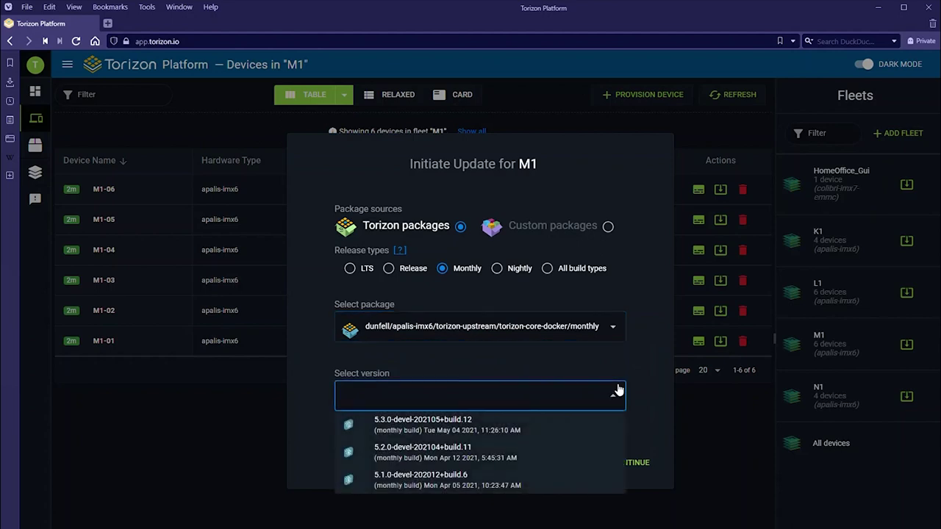
click(589, 466)
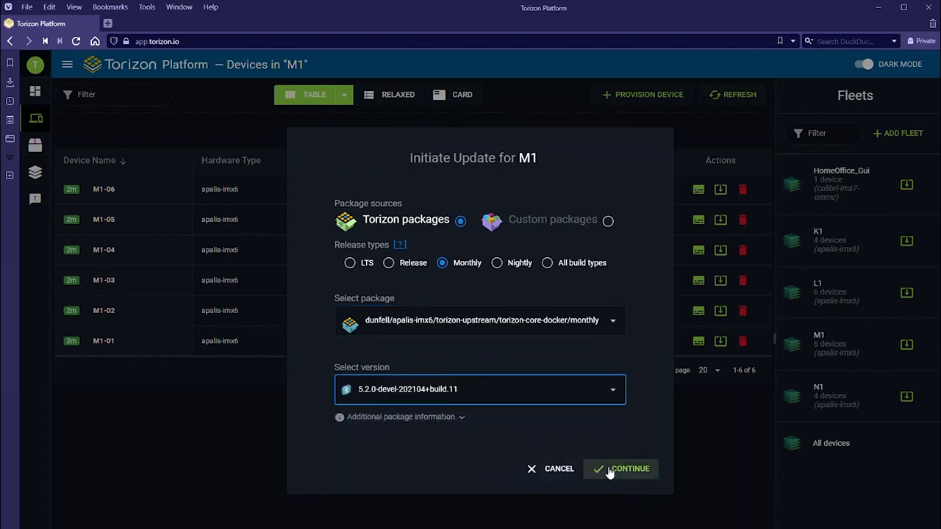
click(609, 471)
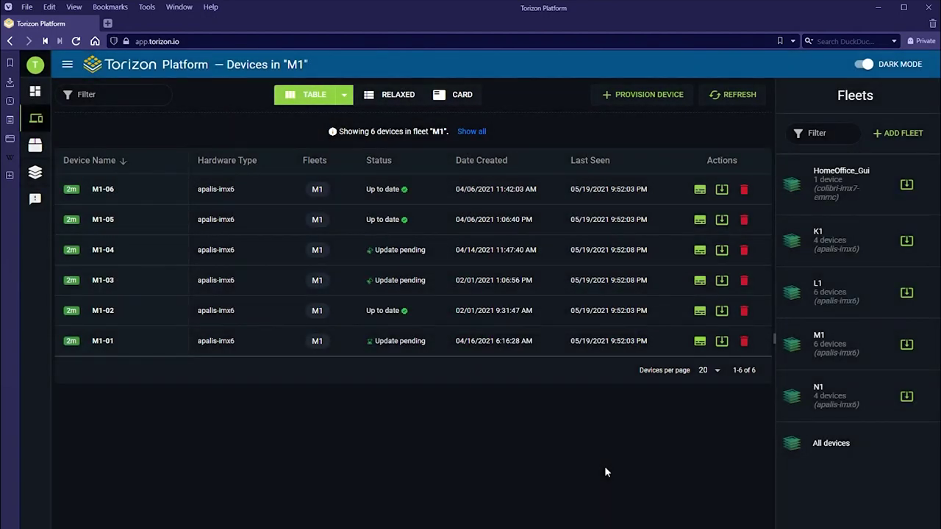
Refresh the M1 device list and check the installed OS package version in the refreshed details of device M1-05
click(749, 97)
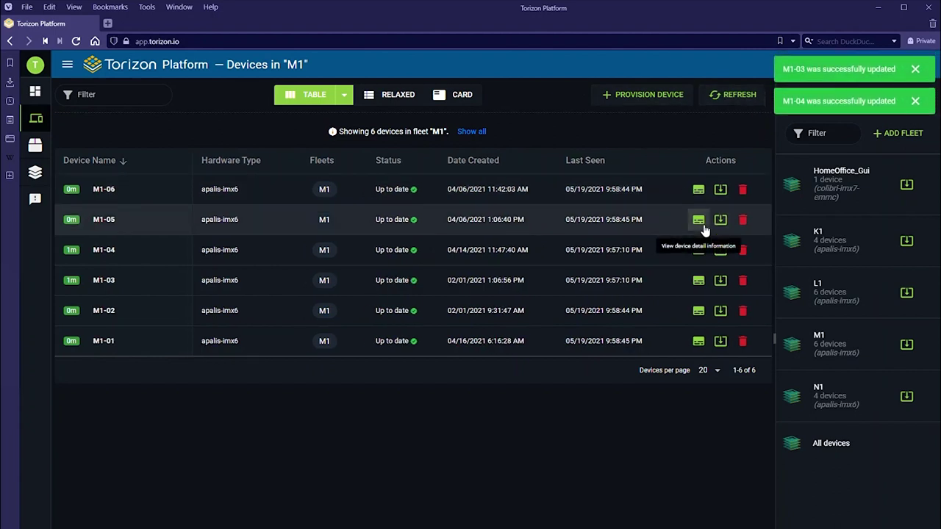
click(699, 220)
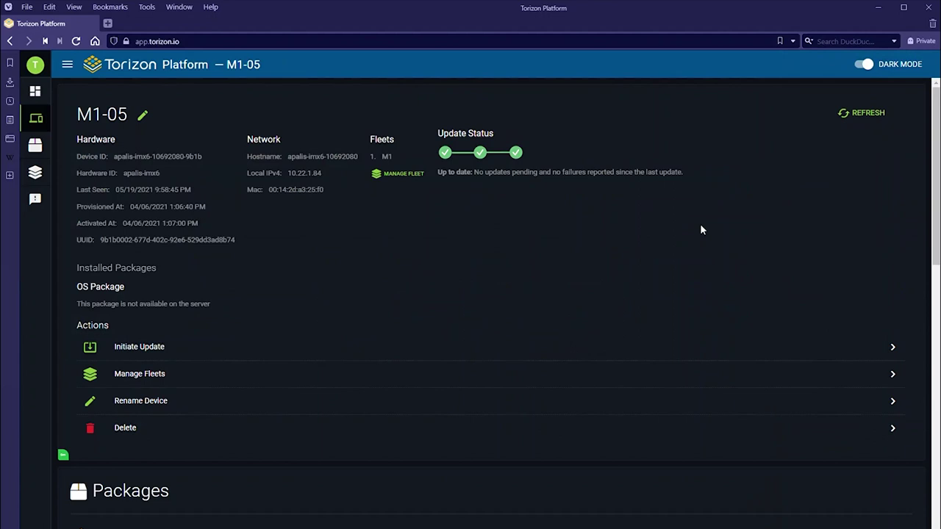
click(861, 112)
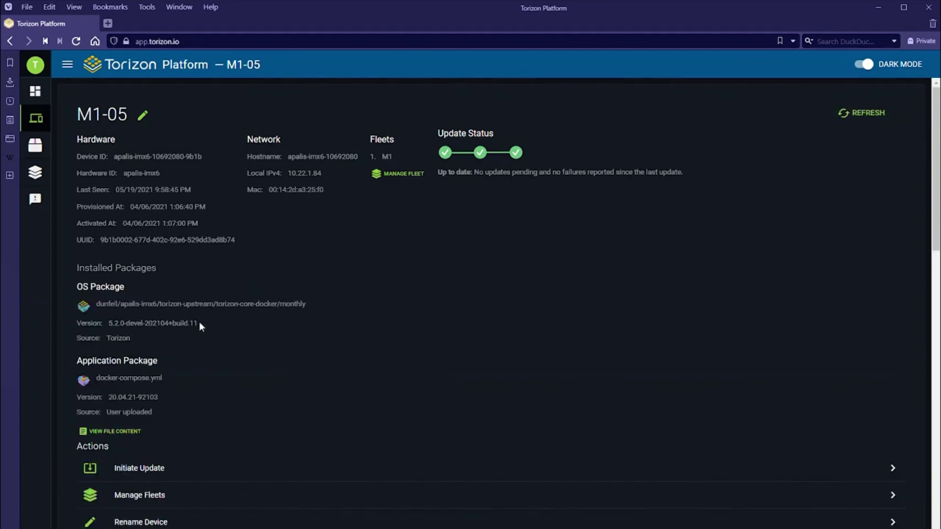
drag(200, 323, 107, 323)
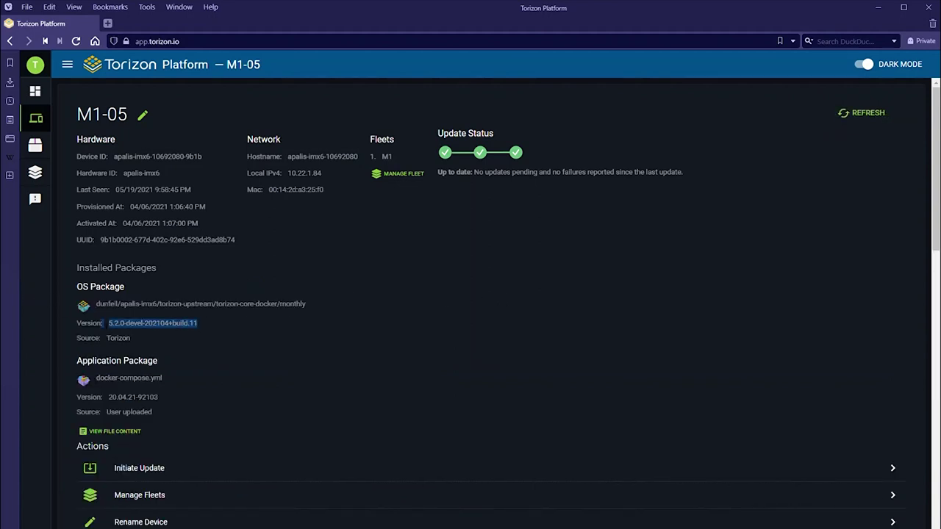
click(326, 333)
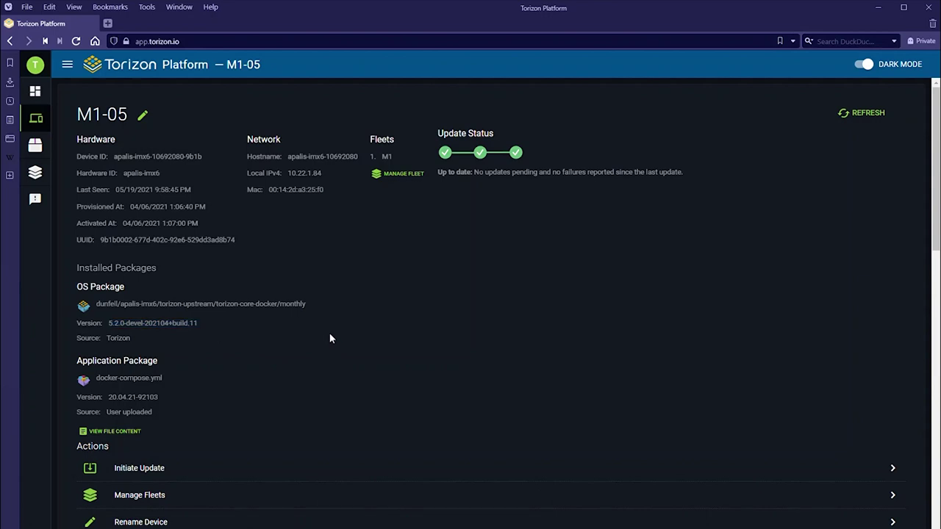